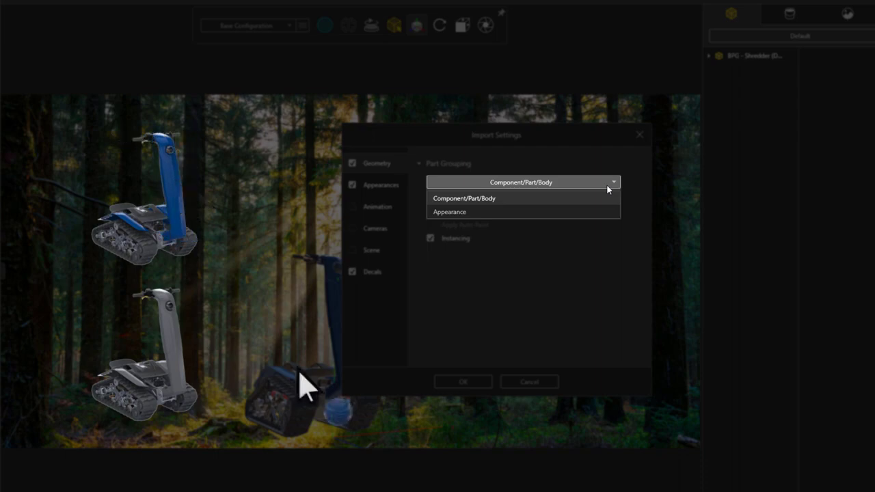
Step: Import the second Shredder model with Component/Part/Body part grouping and place it beside and behind the blue one
{"action": "left_click", "coordinate": [610, 199]}
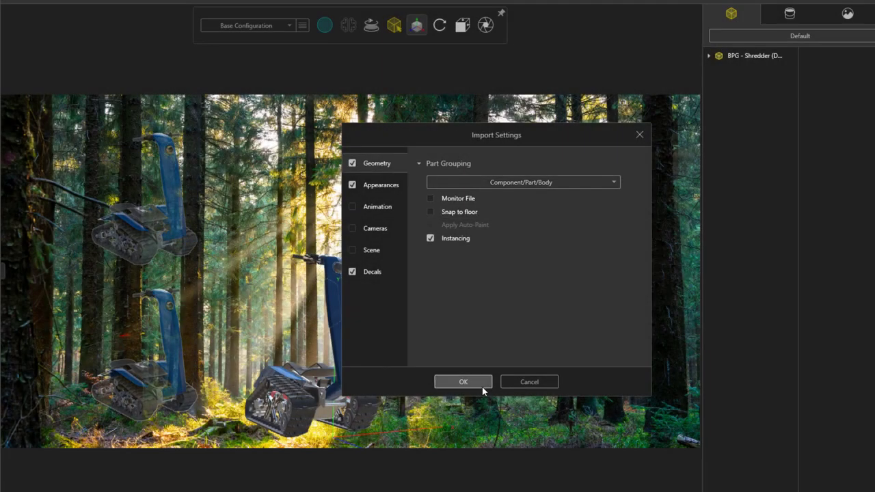
{"action": "left_click", "coordinate": [479, 383]}
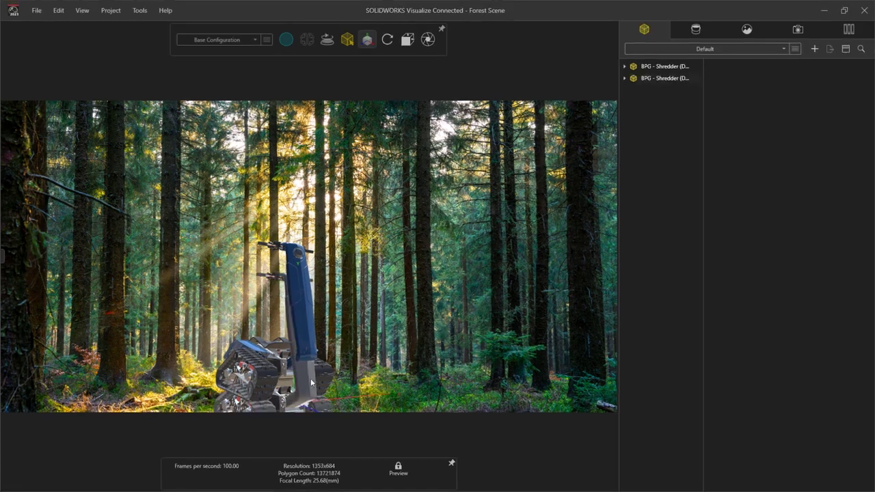
{"action": "left_click_drag", "start_coordinate": [299, 310], "coordinate": [412, 380]}
{"action": "left_click", "coordinate": [413, 380]}
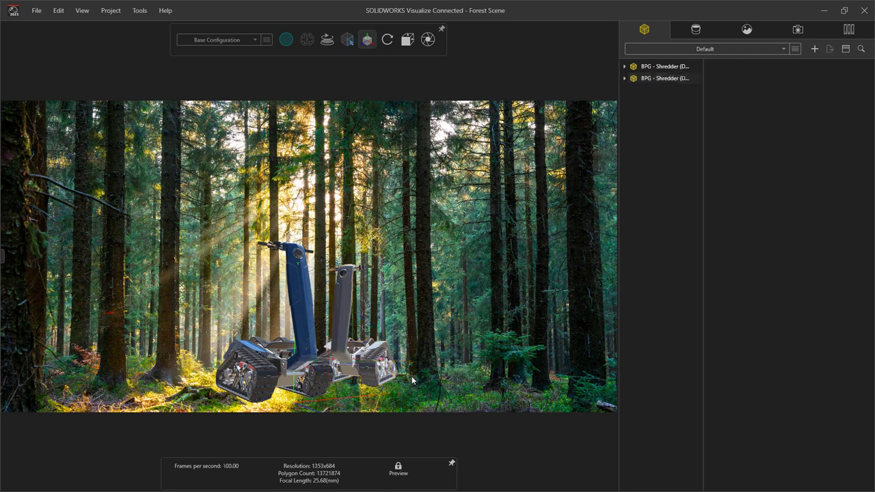
Step: Fold down the steering column of the grey Shredder by rotating group 10000259-1, and collapse the model's tree
{"action": "left_click", "coordinate": [340, 326]}
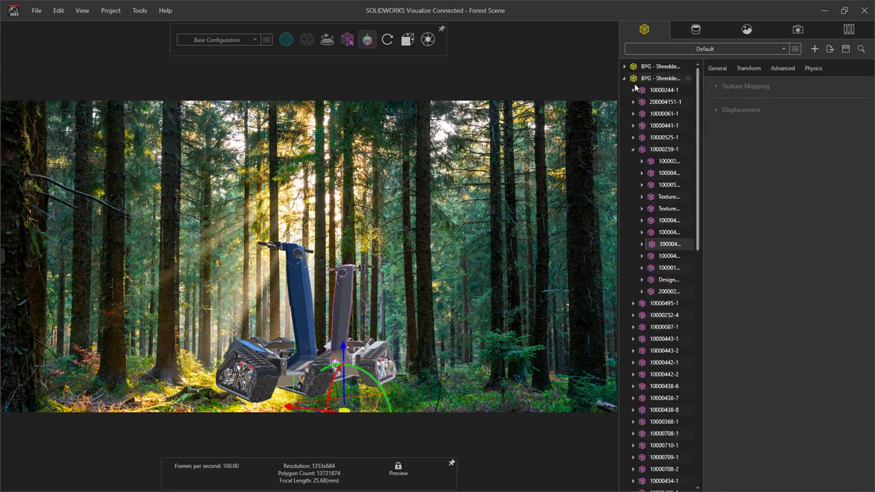
{"action": "left_click", "coordinate": [641, 152]}
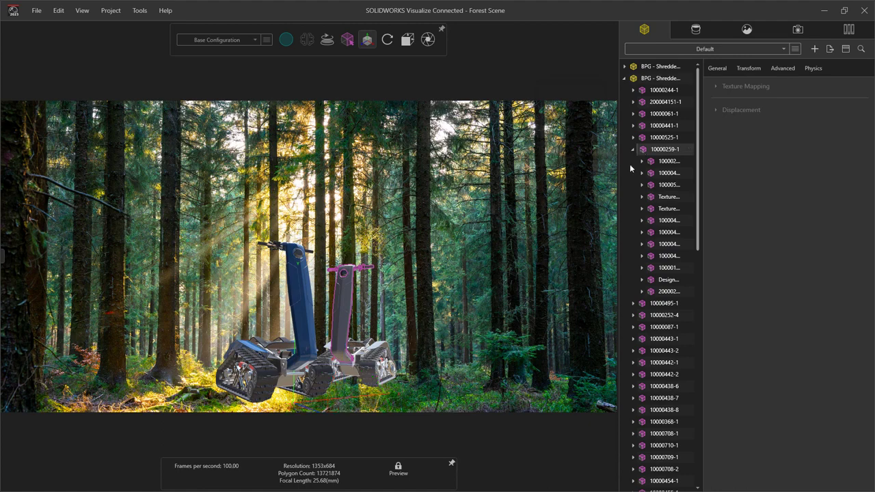
{"action": "left_click", "coordinate": [361, 304]}
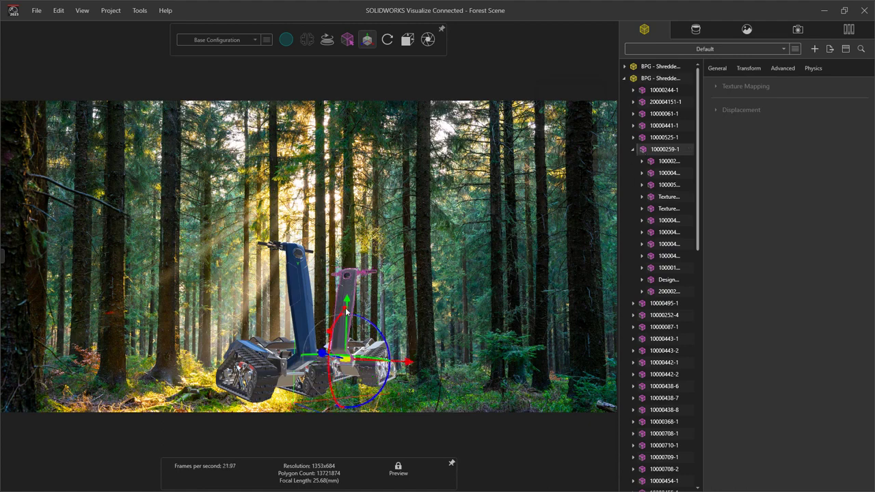
{"action": "left_click_drag", "start_coordinate": [345, 308], "coordinate": [414, 259]}
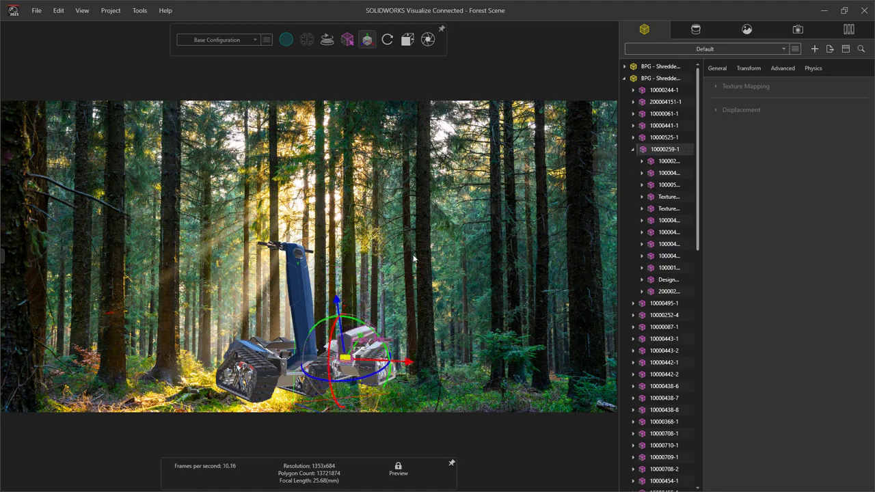
{"action": "left_click", "coordinate": [413, 258]}
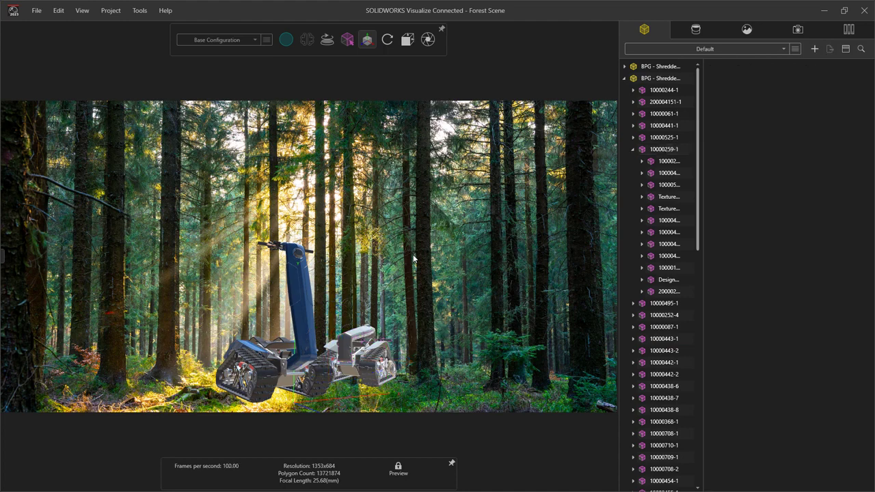
{"action": "left_click", "coordinate": [624, 78]}
Step: Import Forest Trail.gltf with Automatic part grouping and apply the 1 Forest Floor appearance to it
{"action": "key", "text": "ctrl+i"}
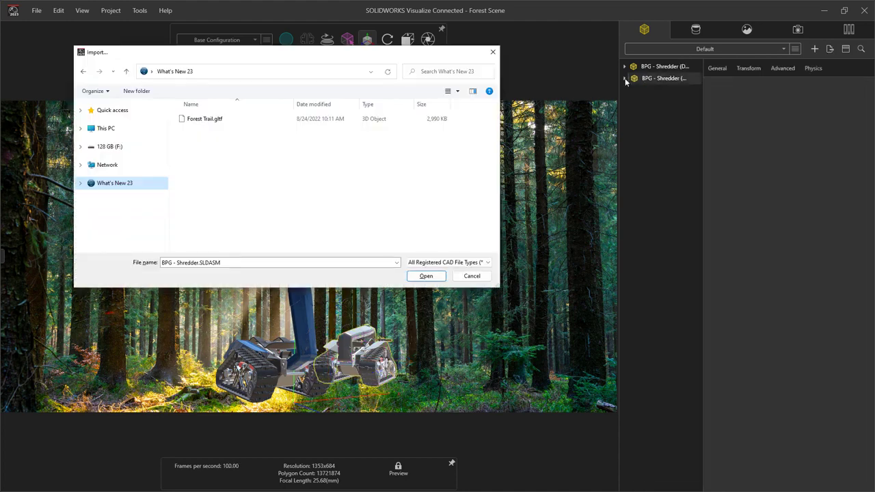
{"action": "double_click", "coordinate": [266, 120]}
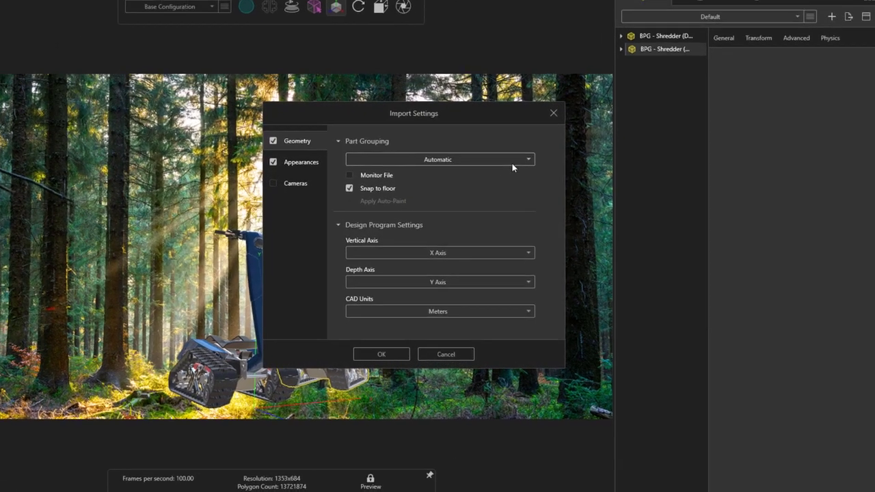
{"action": "left_click", "coordinate": [540, 180]}
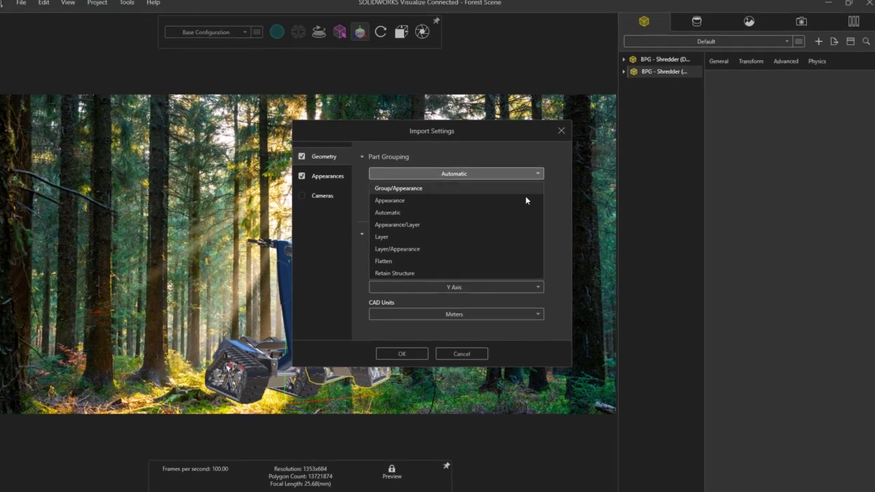
{"action": "left_click", "coordinate": [503, 198]}
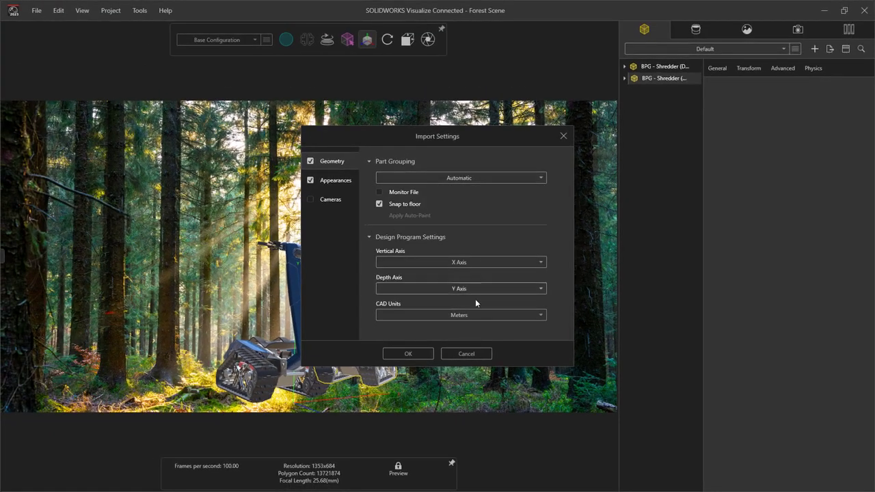
{"action": "left_click", "coordinate": [429, 350]}
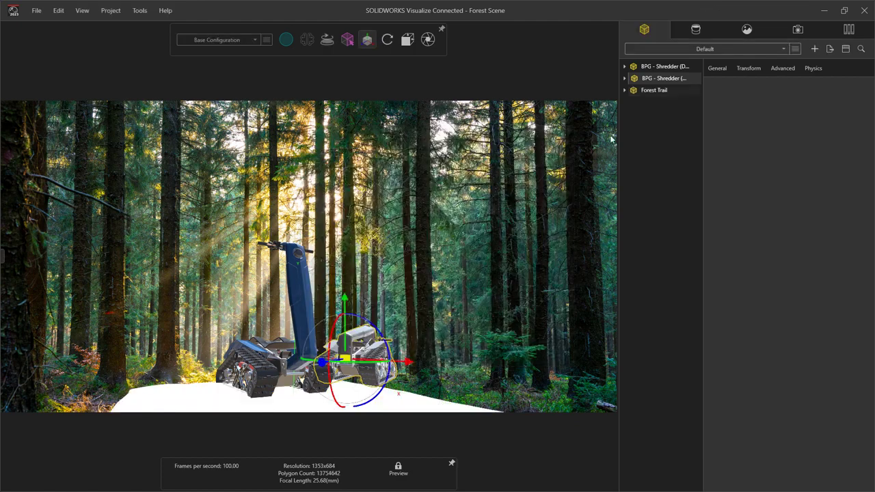
{"action": "left_click", "coordinate": [695, 30]}
{"action": "left_click_drag", "start_coordinate": [636, 99], "coordinate": [372, 397]}
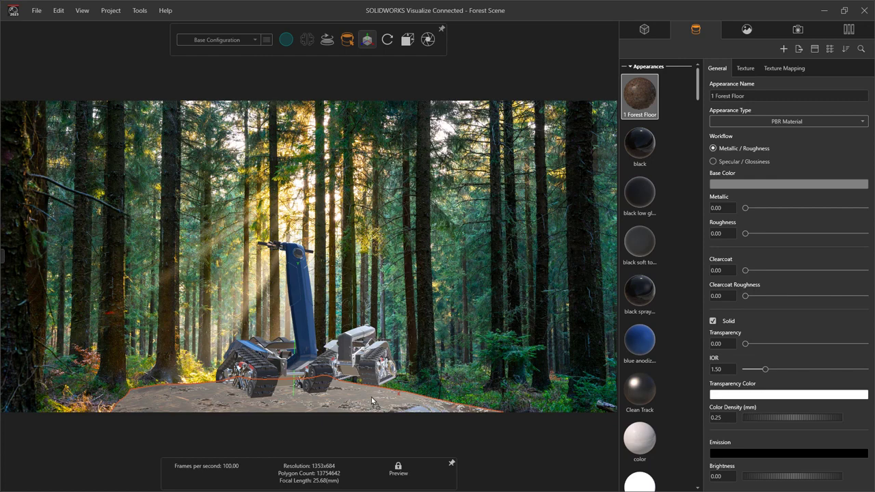
Step: Scale up the Forest Trail model so the ground spreads wider beneath both vehicles
{"action": "left_click", "coordinate": [370, 396]}
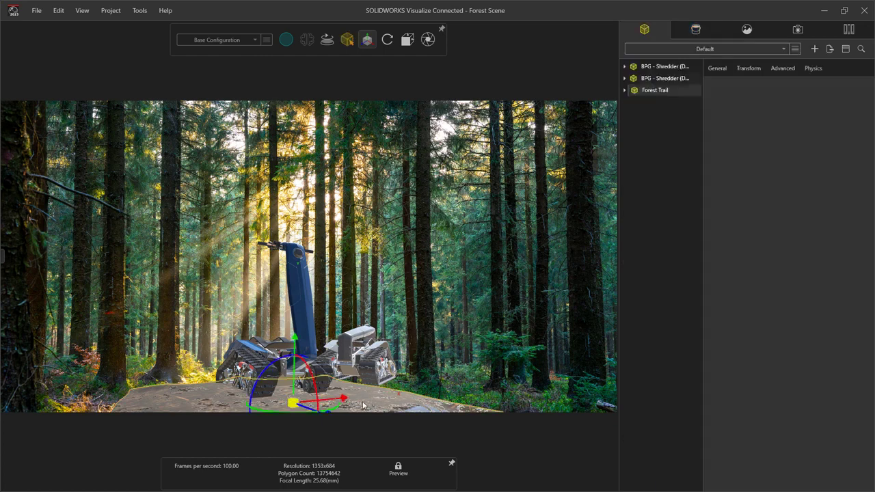
{"action": "mouse_move", "coordinate": [337, 408]}
{"action": "left_mouse_down"}
{"action": "mouse_move", "coordinate": [299, 413]}
{"action": "mouse_move", "coordinate": [280, 395]}
{"action": "mouse_move", "coordinate": [295, 393]}
{"action": "left_mouse_up"}
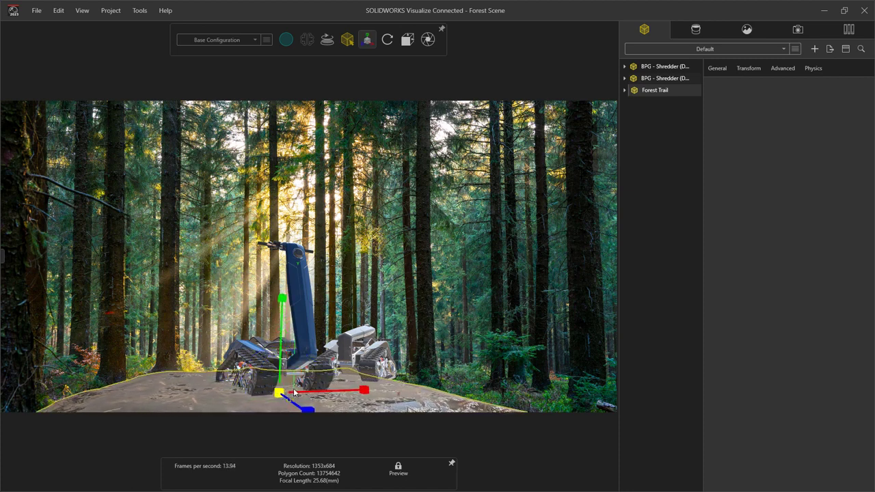
{"action": "left_click", "coordinate": [294, 393]}
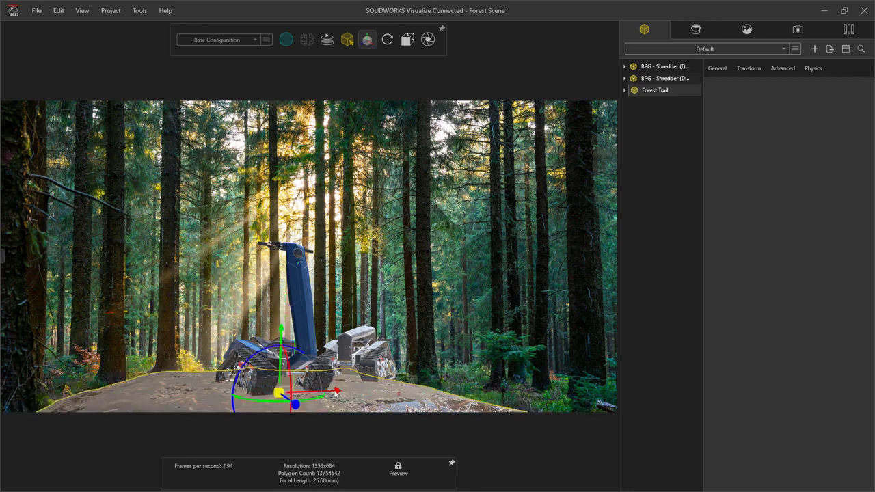
Step: Shift the Forest Trail ground sideways, lower and tilt it slightly so the vehicles' tracks rest on its surface
{"action": "left_click_drag", "start_coordinate": [335, 393], "coordinate": [340, 393]}
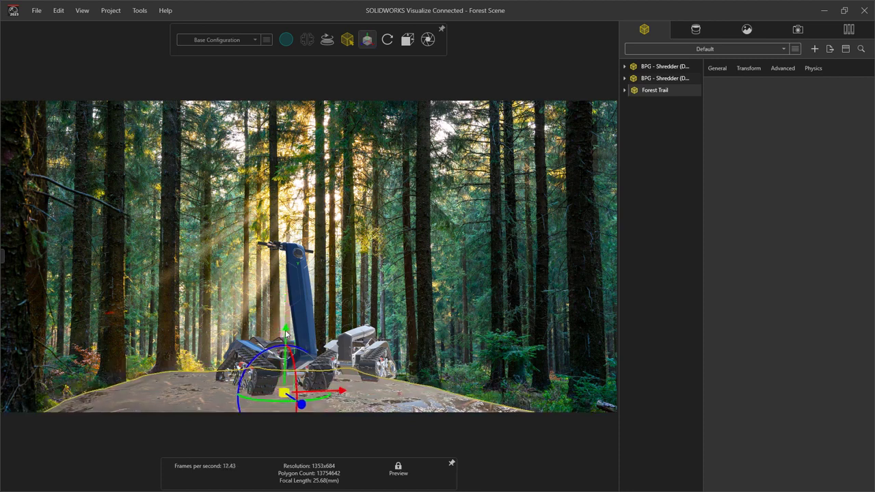
{"action": "left_click_drag", "start_coordinate": [287, 333], "coordinate": [287, 336]}
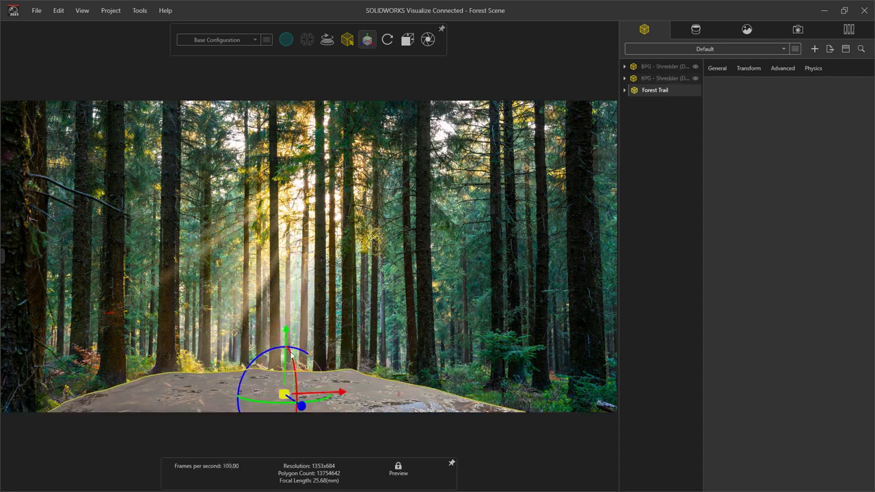
{"action": "mouse_move", "coordinate": [292, 354]}
{"action": "left_mouse_down"}
{"action": "mouse_move", "coordinate": [294, 374]}
{"action": "mouse_move", "coordinate": [291, 359]}
{"action": "left_mouse_up"}
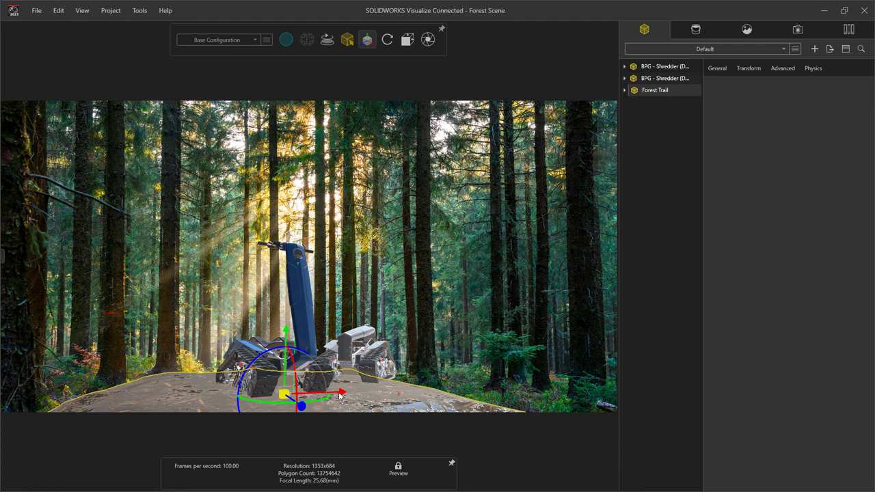
{"action": "left_click_drag", "start_coordinate": [341, 395], "coordinate": [364, 396]}
{"action": "left_click_drag", "start_coordinate": [308, 328], "coordinate": [311, 333]}
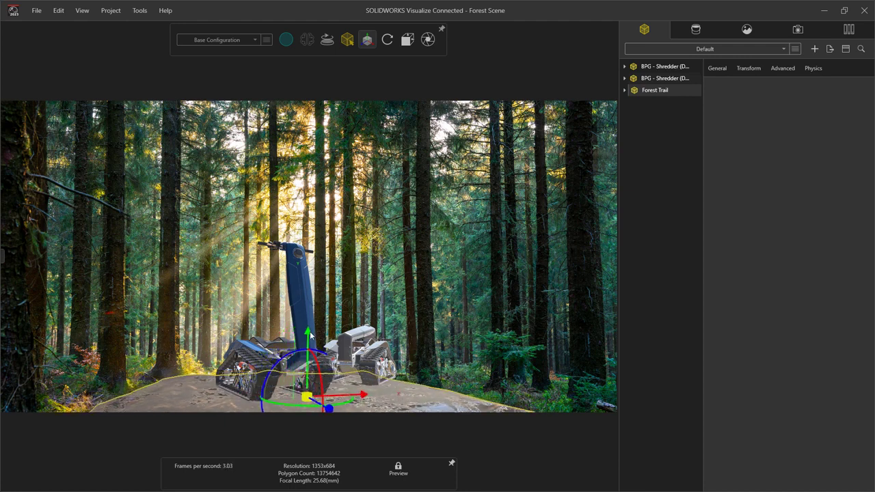
Step: Switch to Accurate rendering and set the Displacement Density of the Forest Trail ground part to 150
{"action": "key", "text": "Tab"}
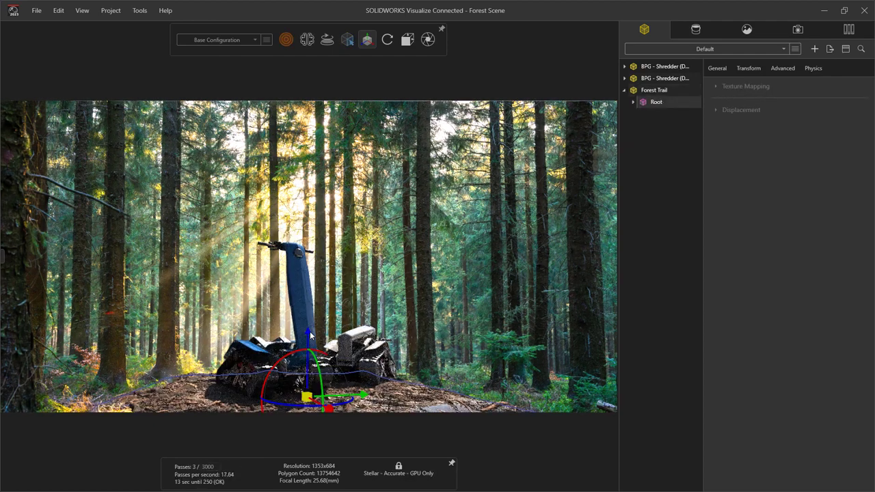
{"action": "left_click", "coordinate": [395, 392]}
{"action": "left_click", "coordinate": [723, 243]}
{"action": "type", "text": "150"}
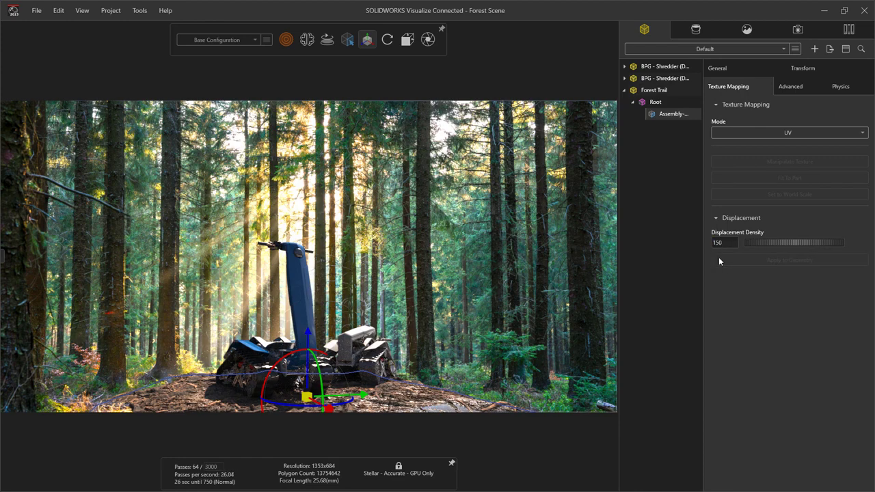
{"action": "left_click", "coordinate": [543, 329]}
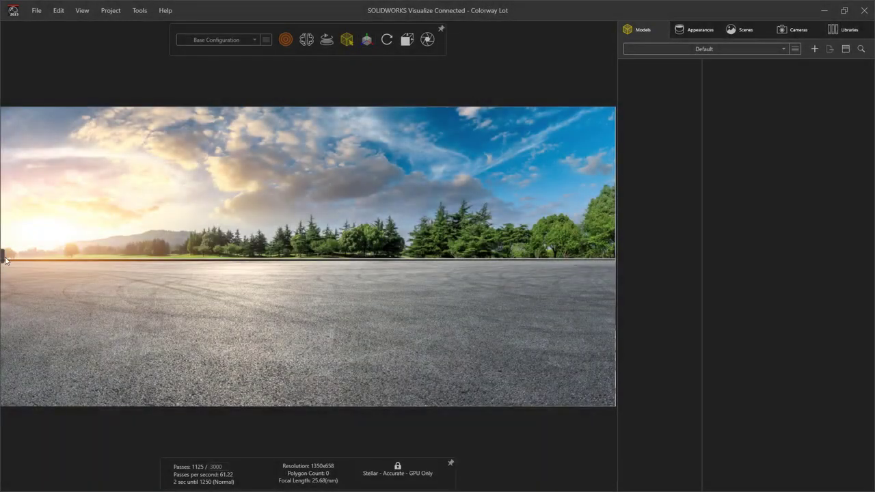
Step: Import BPG - Shredder from the 3DEXPERIENCE search results into the Colorway Lot scene, using Appearance part grouping
{"action": "left_click", "coordinate": [4, 257]}
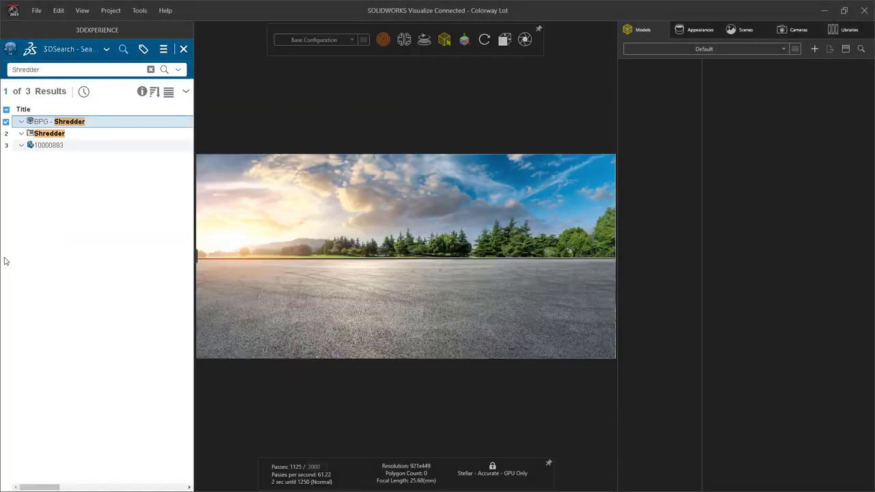
{"action": "left_click_drag", "start_coordinate": [101, 125], "coordinate": [247, 252]}
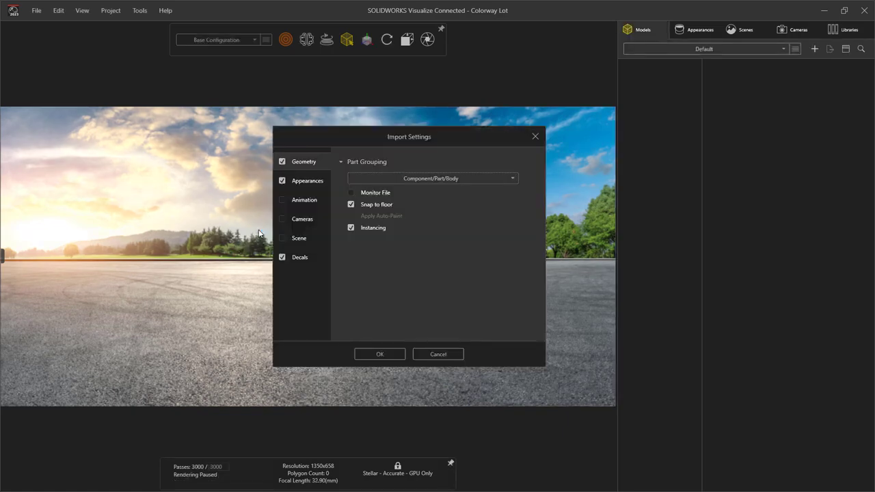
{"action": "left_click", "coordinate": [509, 180]}
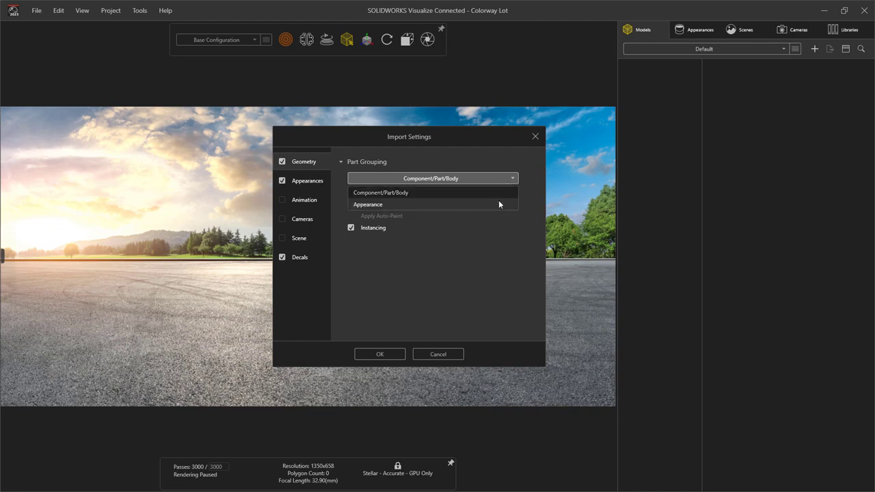
{"action": "left_click", "coordinate": [498, 204]}
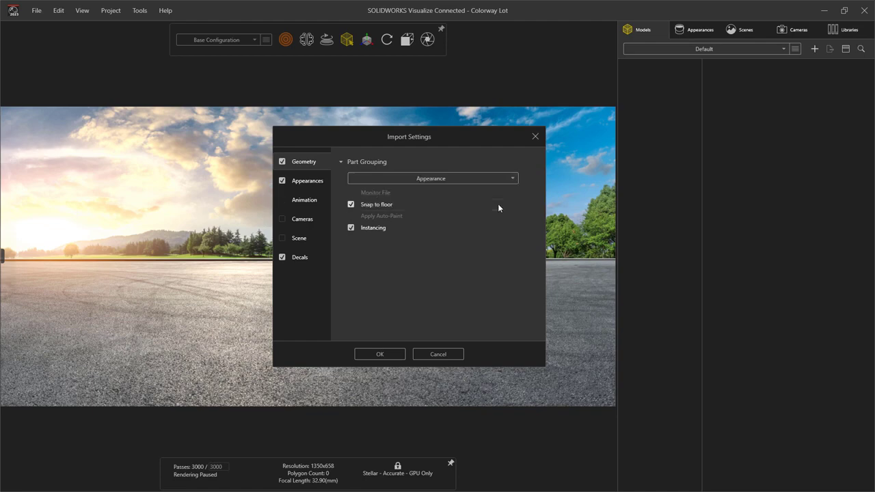
{"action": "left_click", "coordinate": [395, 352]}
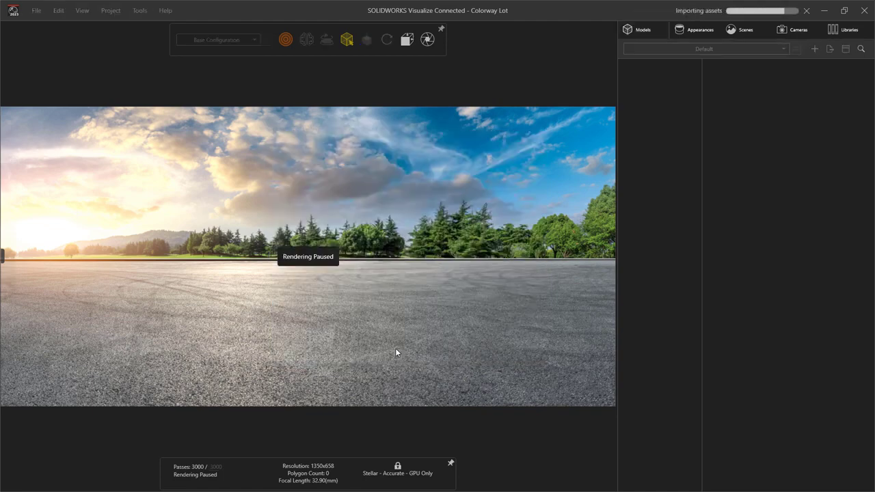
Step: Create a grid pattern of the BPG - Shredder with an X distance of 1.2 and a Y rotation of -16.3
{"action": "left_click", "coordinate": [634, 69]}
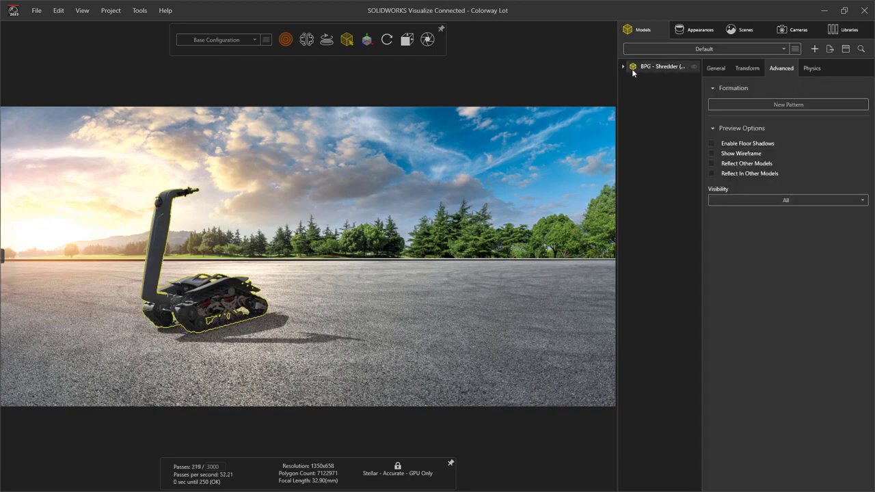
{"action": "left_click", "coordinate": [712, 107]}
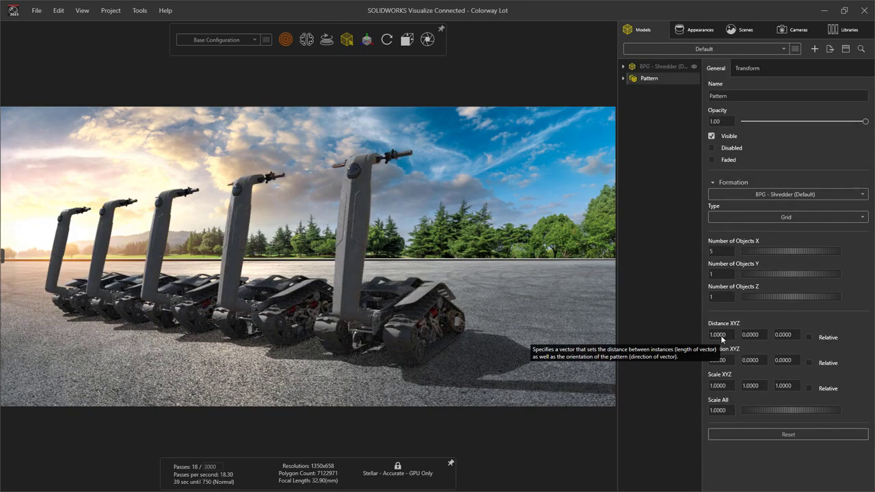
{"action": "double_click", "coordinate": [721, 335]}
{"action": "type", "text": "1.2"}
{"action": "key", "text": "Tab"}
{"action": "left_click_drag", "start_coordinate": [752, 361], "coordinate": [677, 363]}
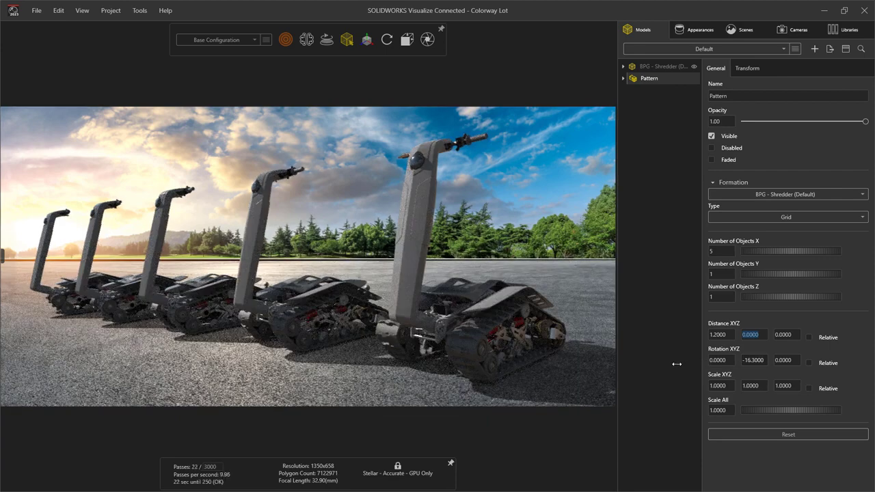
Step: Open the color swatches of the 1 - 3DS BLUE appearance and show the Bright Colors palette
{"action": "left_click", "coordinate": [679, 31]}
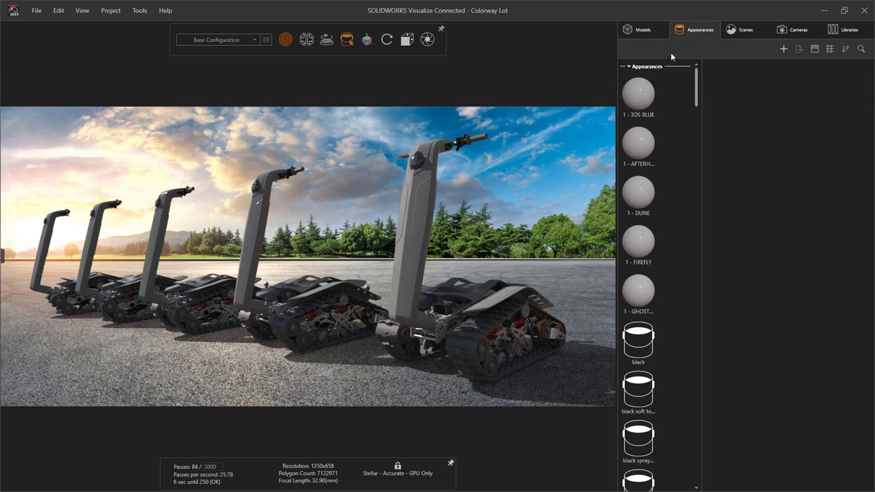
{"action": "left_click", "coordinate": [641, 98]}
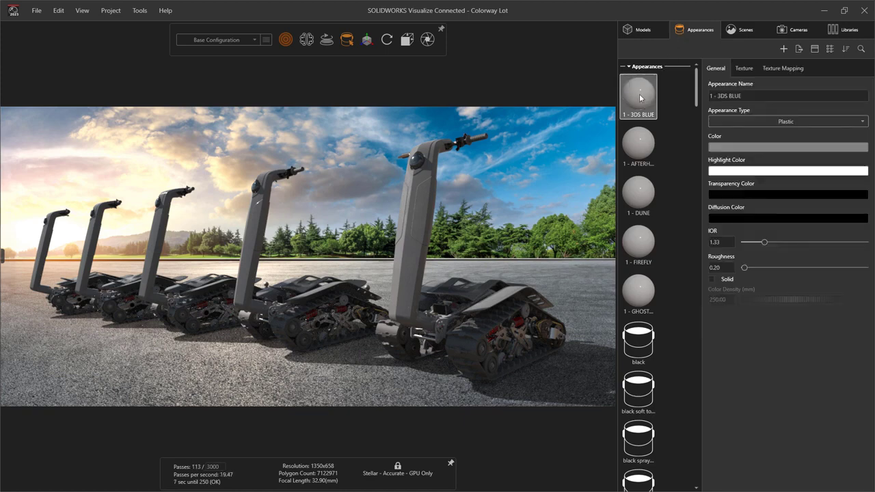
{"action": "left_click", "coordinate": [717, 146]}
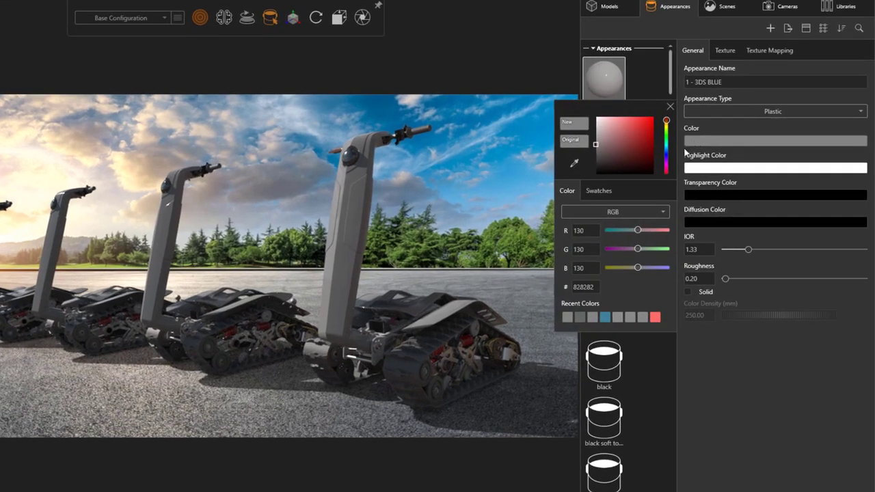
{"action": "left_click", "coordinate": [607, 195]}
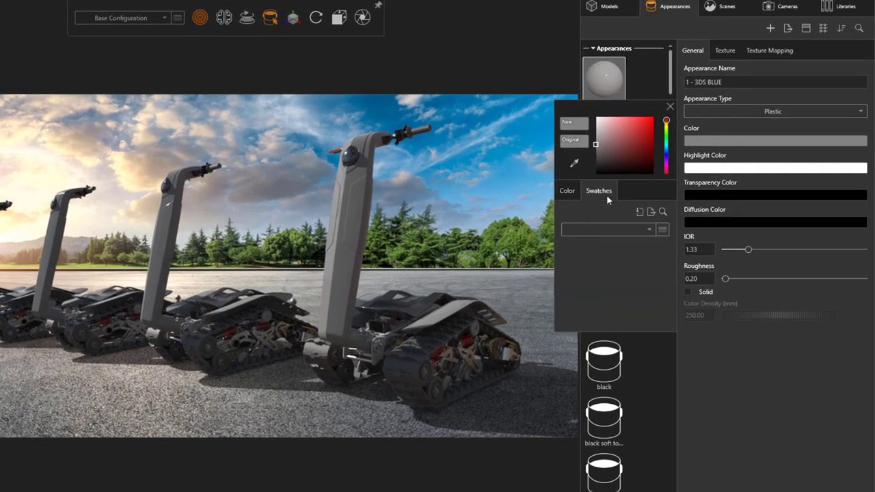
{"action": "left_click", "coordinate": [647, 231]}
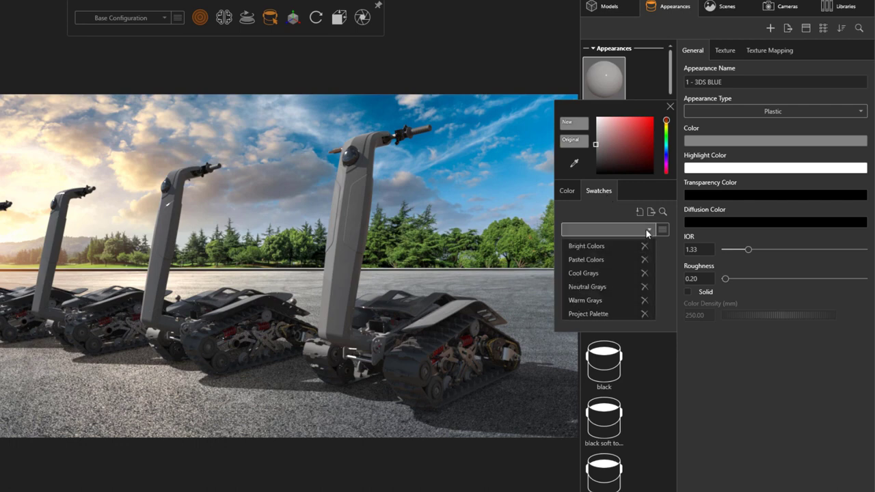
{"action": "left_click", "coordinate": [616, 246]}
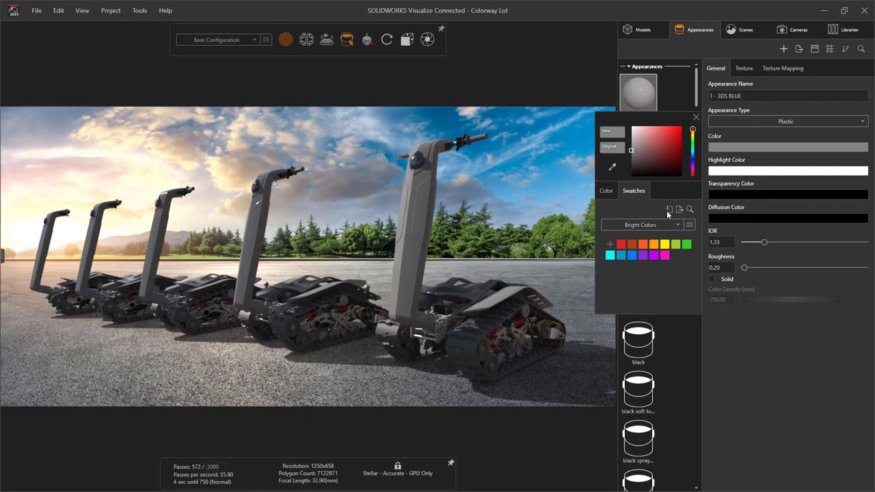
Step: Import the swatch palette Shredder New Colors.aco and reopen the 1 - 3DS BLUE color picker, placed clear of the appearance list
{"action": "left_click", "coordinate": [640, 212]}
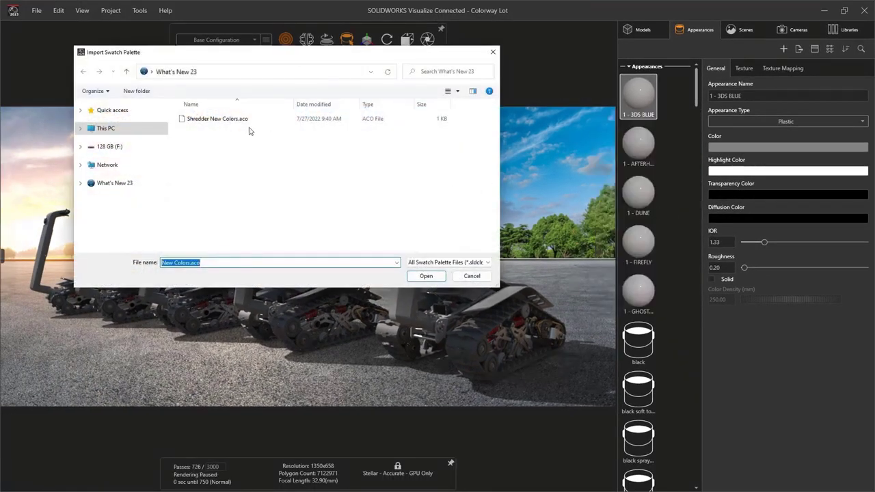
{"action": "double_click", "coordinate": [220, 121]}
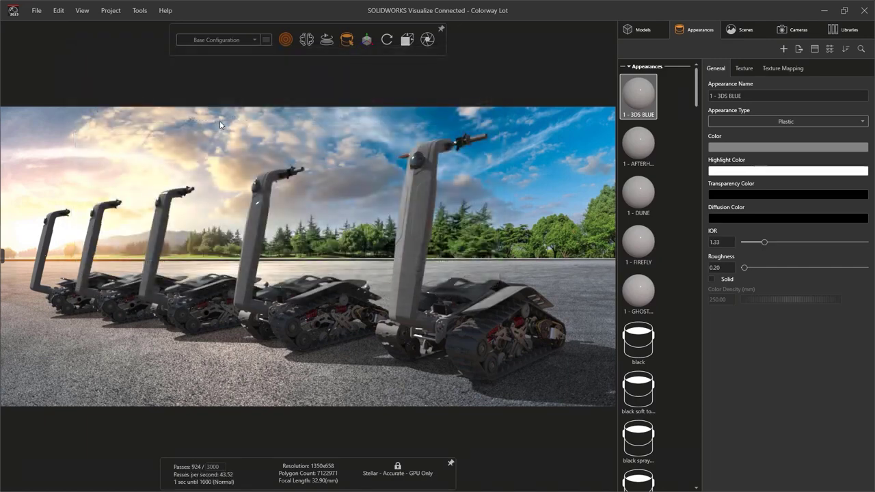
{"action": "left_click", "coordinate": [717, 148]}
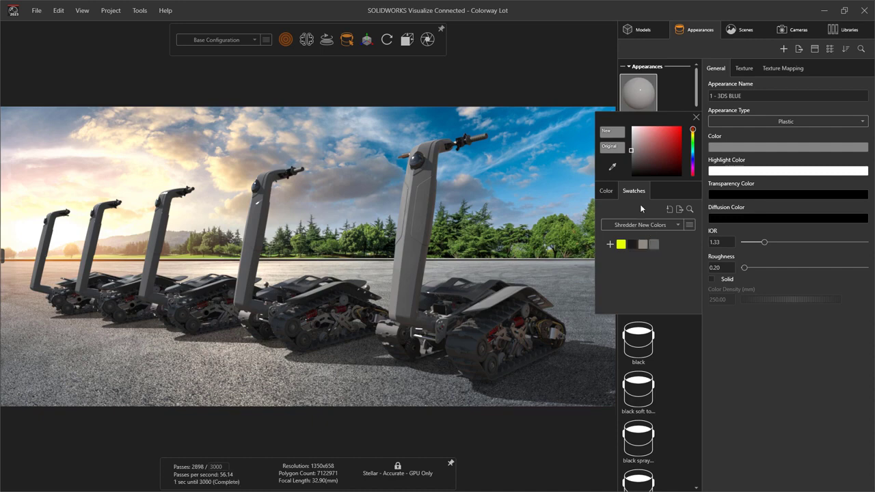
{"action": "left_click_drag", "start_coordinate": [612, 121], "coordinate": [562, 103]}
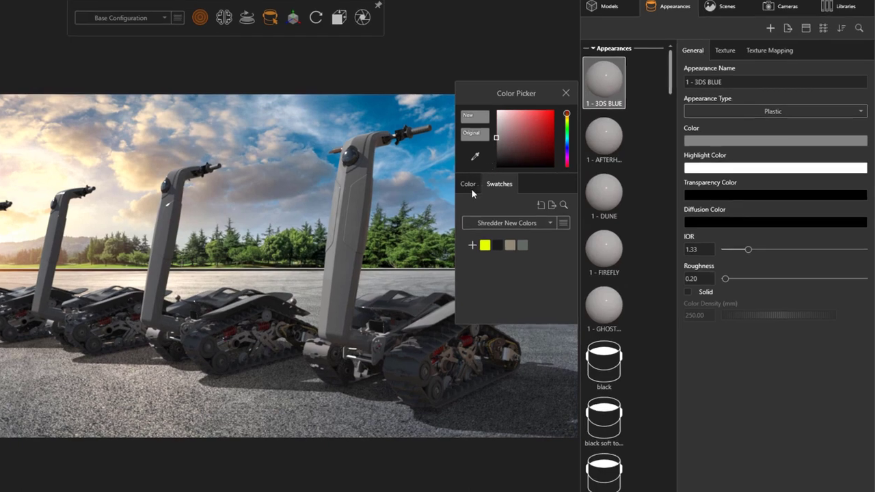
Step: Set the 1 - 3DS BLUE color to a medium blue of RGB 23, 133, 176
{"action": "left_click", "coordinate": [521, 186]}
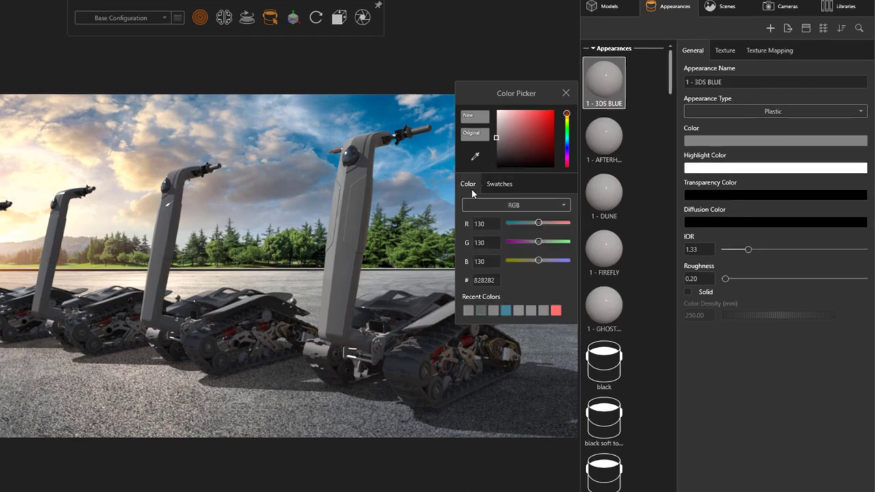
{"action": "mouse_move", "coordinate": [526, 145]}
{"action": "left_mouse_down"}
{"action": "mouse_move", "coordinate": [546, 127]}
{"action": "mouse_move", "coordinate": [567, 130]}
{"action": "mouse_move", "coordinate": [567, 144]}
{"action": "left_mouse_up"}
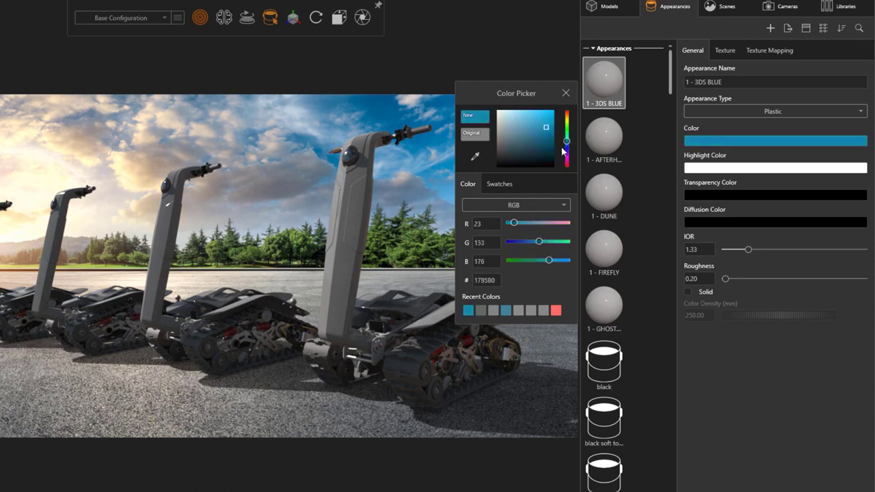
{"action": "left_click", "coordinate": [491, 280]}
{"action": "left_click", "coordinate": [565, 206]}
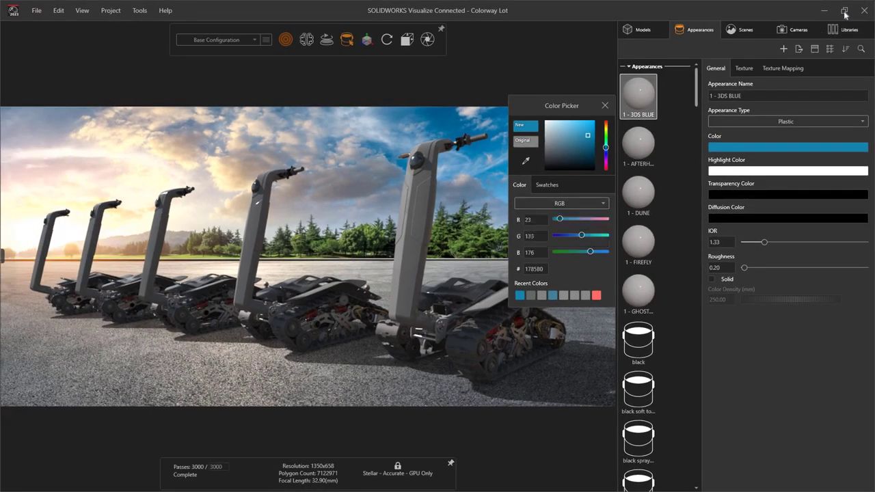
Step: Sample the dark blue 00497B from the 3DEXPERIENCE Works logo image as the 1 - 3DS BLUE color
{"action": "left_click", "coordinate": [845, 14]}
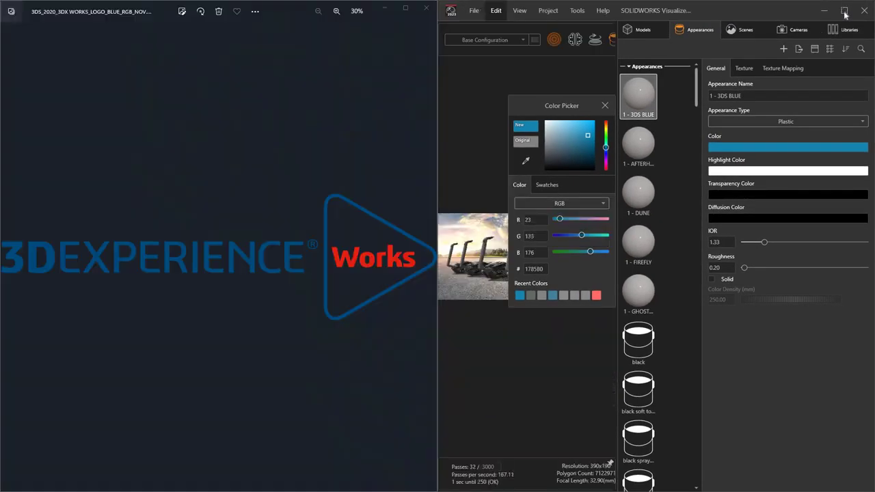
{"action": "left_click", "coordinate": [526, 160]}
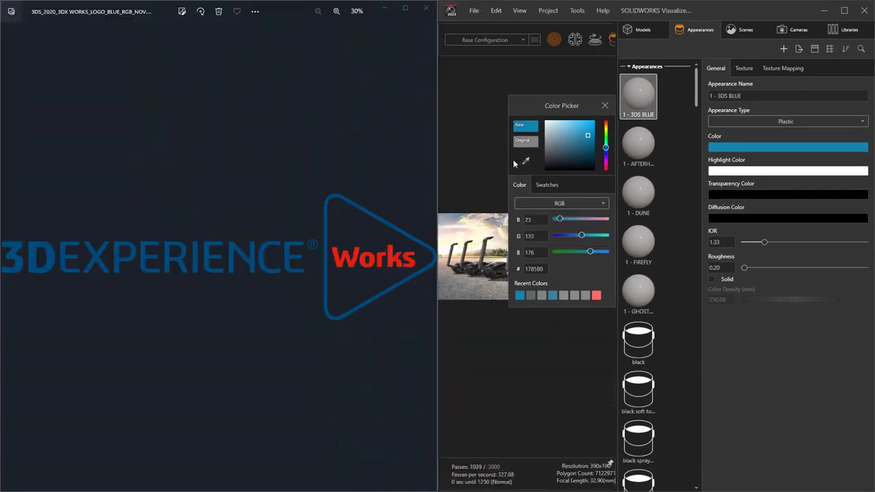
{"action": "left_click", "coordinate": [370, 205]}
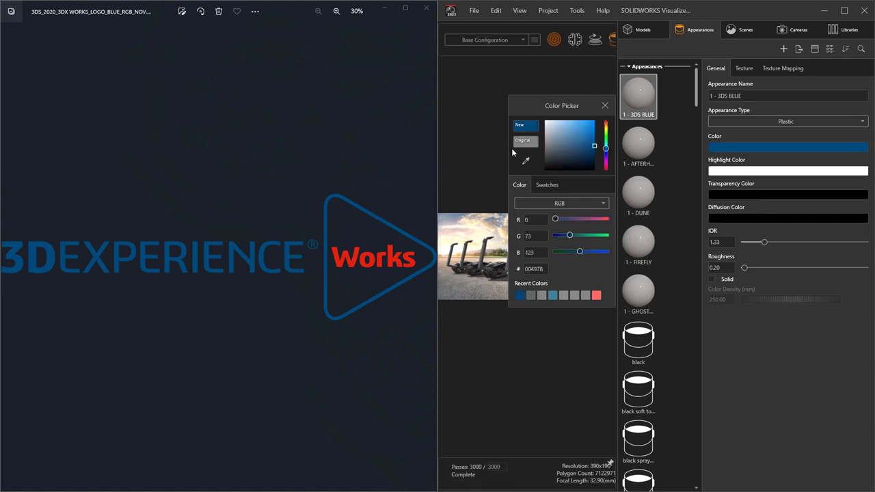
{"action": "left_click", "coordinate": [844, 11]}
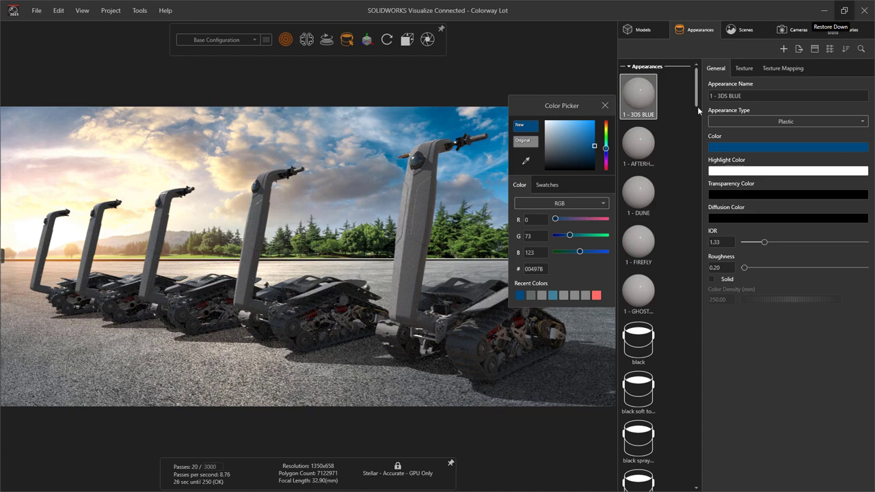
Step: Add the sampled dark blue as a new swatch in the Shredder New Colors palette
{"action": "left_click", "coordinate": [547, 186]}
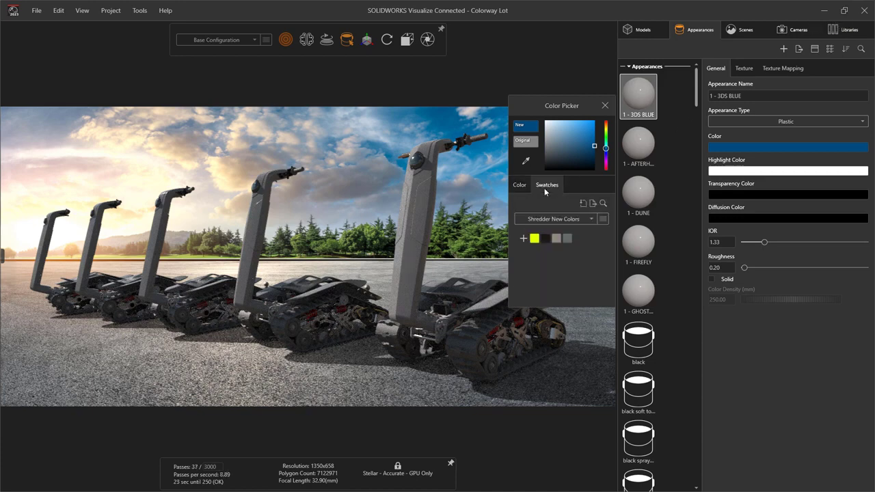
{"action": "left_click", "coordinate": [523, 238]}
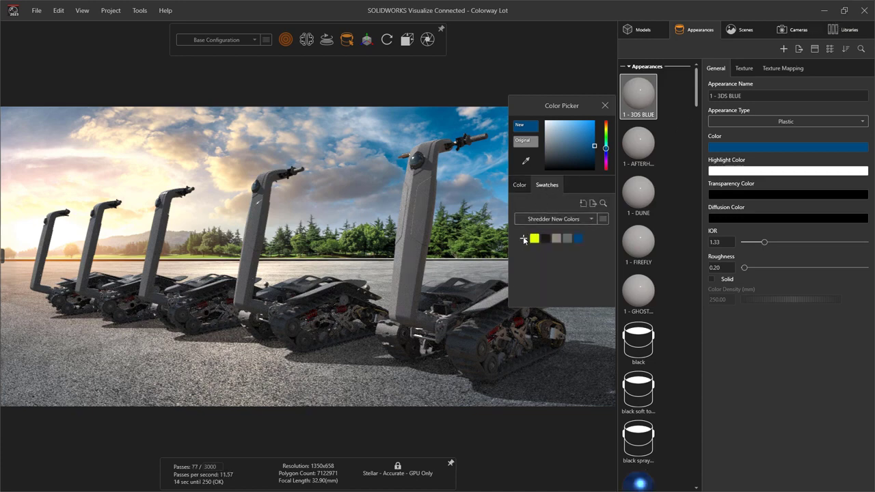
{"action": "left_click", "coordinate": [602, 222]}
{"action": "left_click", "coordinate": [572, 237]}
{"action": "left_click", "coordinate": [520, 186]}
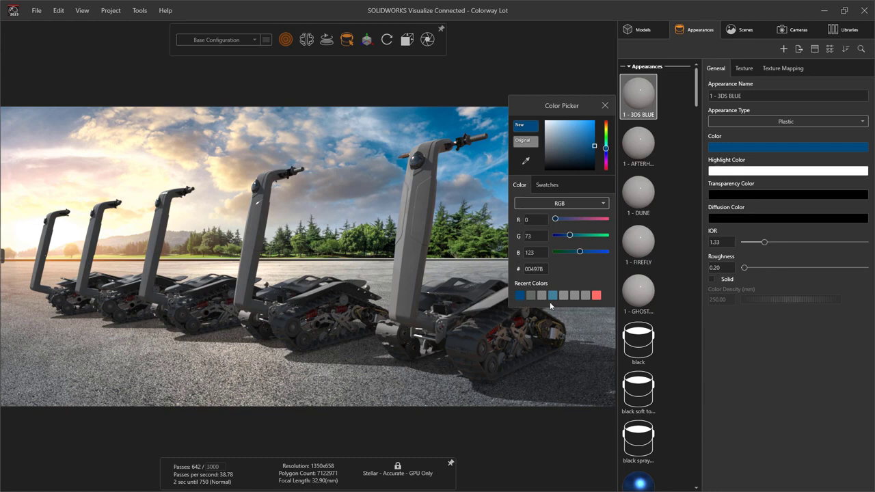
{"action": "left_click", "coordinate": [554, 189]}
Step: Assign palette colors to the other appearances: near-black for AFTERHOURS, beige for DUNE, yellow for FIREFLY and gray-green for GHOST SQUAD
{"action": "left_click", "coordinate": [644, 152]}
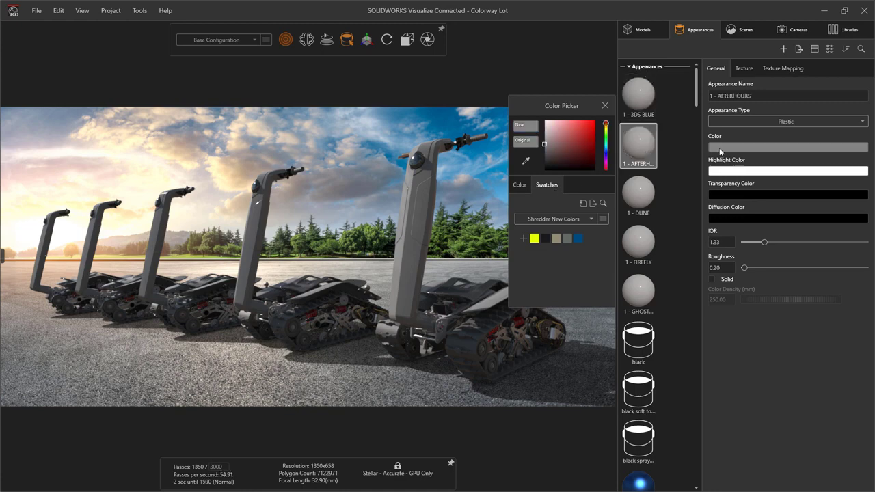
{"action": "left_click", "coordinate": [547, 241]}
{"action": "left_click", "coordinate": [637, 199]}
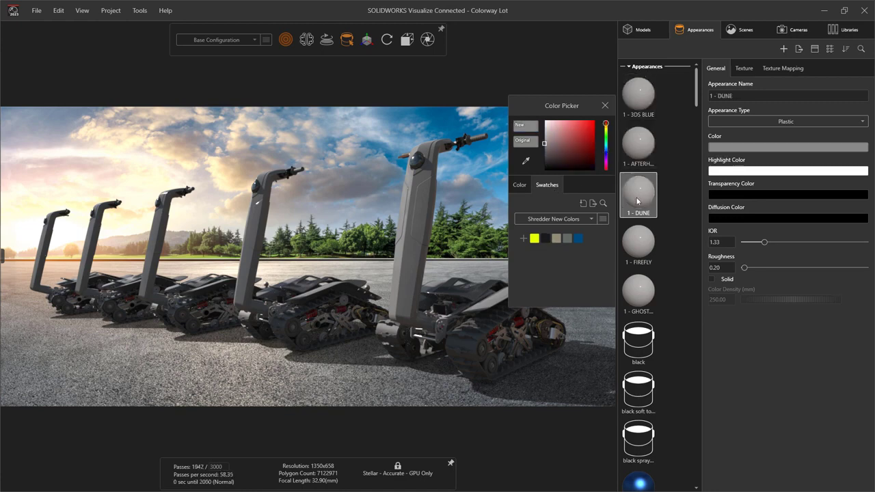
{"action": "left_click", "coordinate": [559, 238]}
{"action": "left_click", "coordinate": [639, 241]}
{"action": "left_click", "coordinate": [534, 238]}
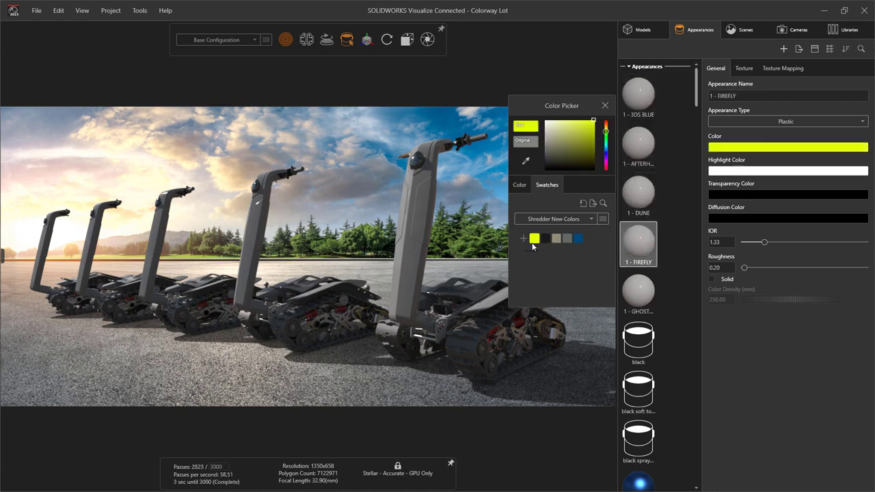
{"action": "left_click", "coordinate": [639, 291]}
{"action": "left_click", "coordinate": [568, 238]}
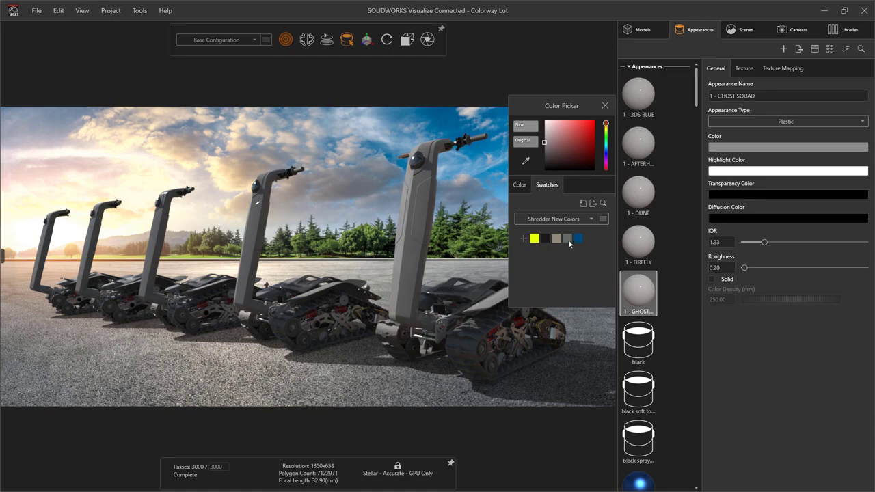
{"action": "left_click", "coordinate": [605, 106]}
Step: Apply GHOST SQUAD, 3DS BLUE, DUNE, FIREFLY and AFTERHOURS to the bodies of the five vehicles, from the nearest to the farthest
{"action": "left_click_drag", "start_coordinate": [637, 294], "coordinate": [453, 250]}
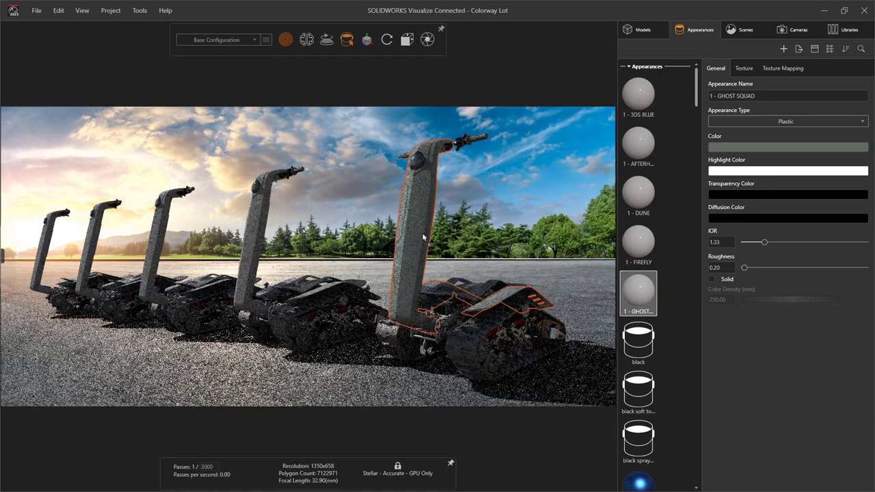
{"action": "left_click_drag", "start_coordinate": [639, 94], "coordinate": [277, 239]}
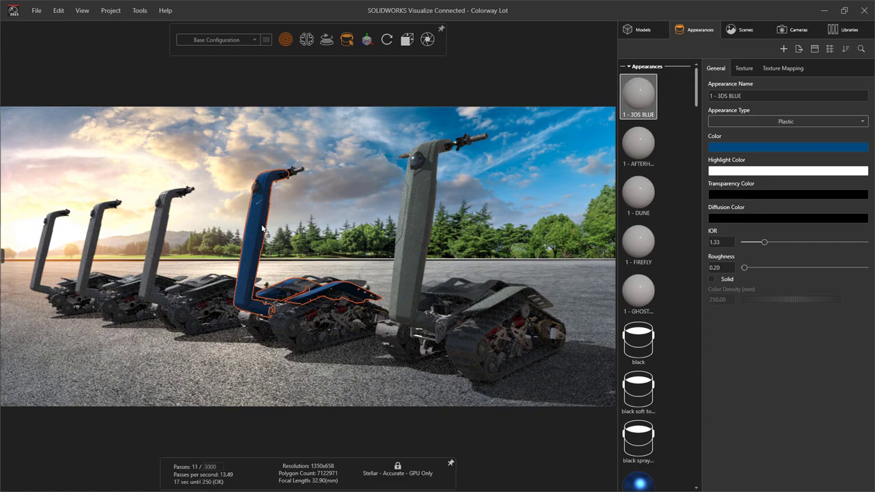
{"action": "left_click_drag", "start_coordinate": [639, 193], "coordinate": [174, 240]}
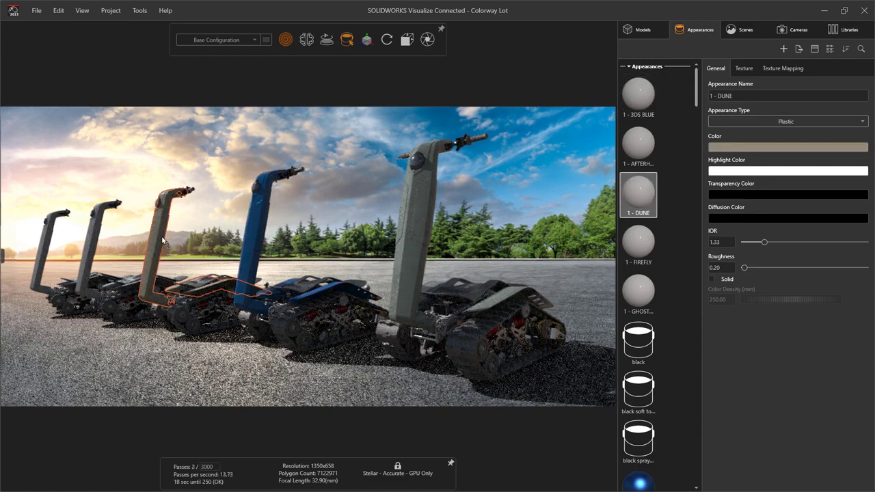
{"action": "left_click_drag", "start_coordinate": [638, 241], "coordinate": [126, 259]}
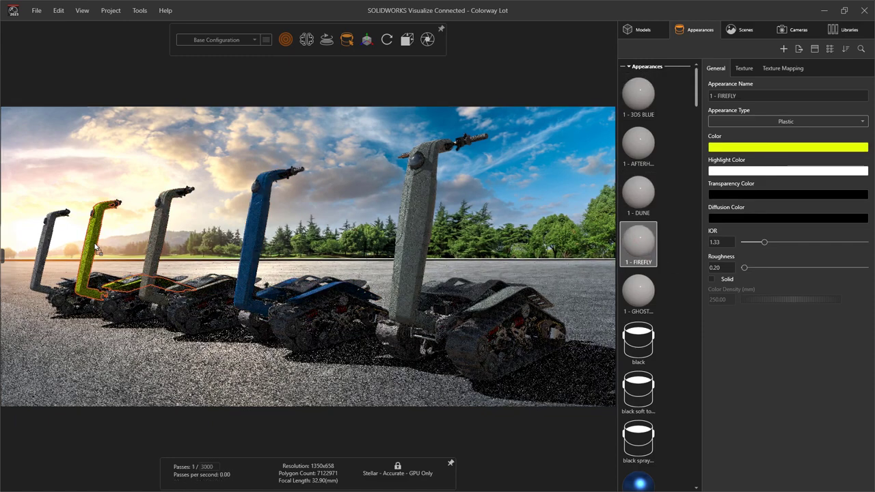
{"action": "left_click_drag", "start_coordinate": [639, 144], "coordinate": [68, 263]}
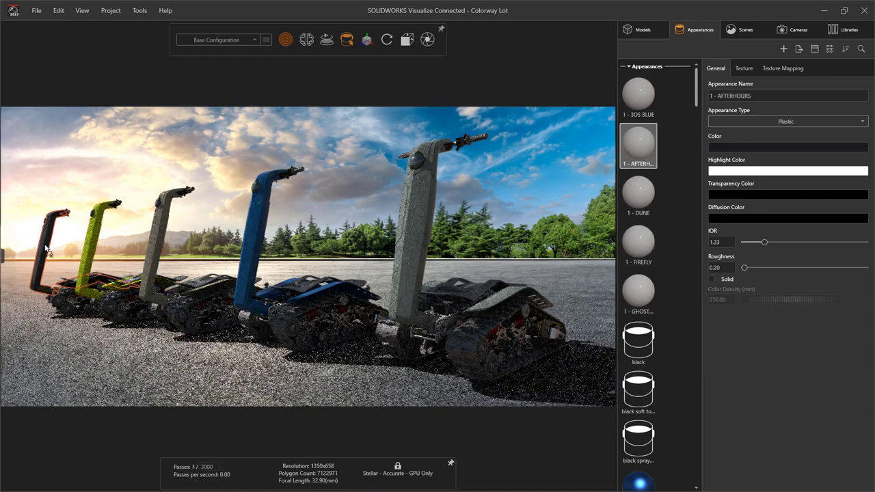
{"action": "left_click", "coordinate": [12, 316]}
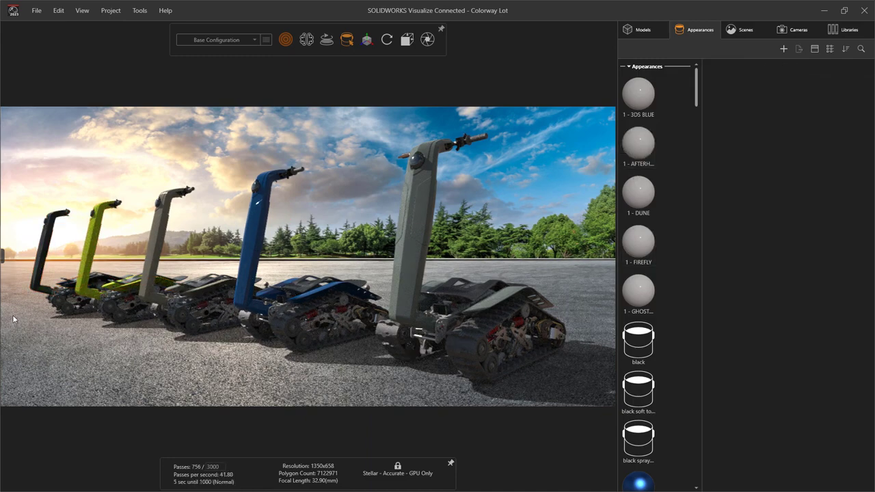
Step: Open the 3D Viewport settings in the program options
{"action": "left_click", "coordinate": [139, 10]}
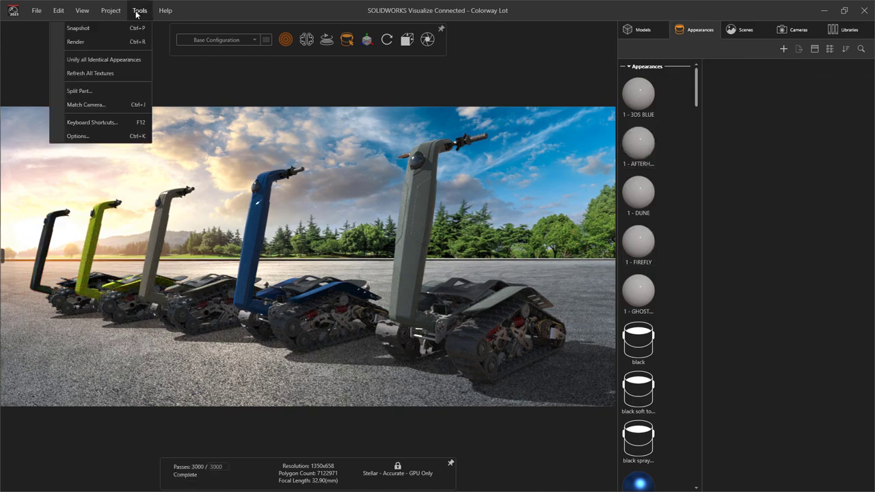
{"action": "left_click", "coordinate": [94, 138]}
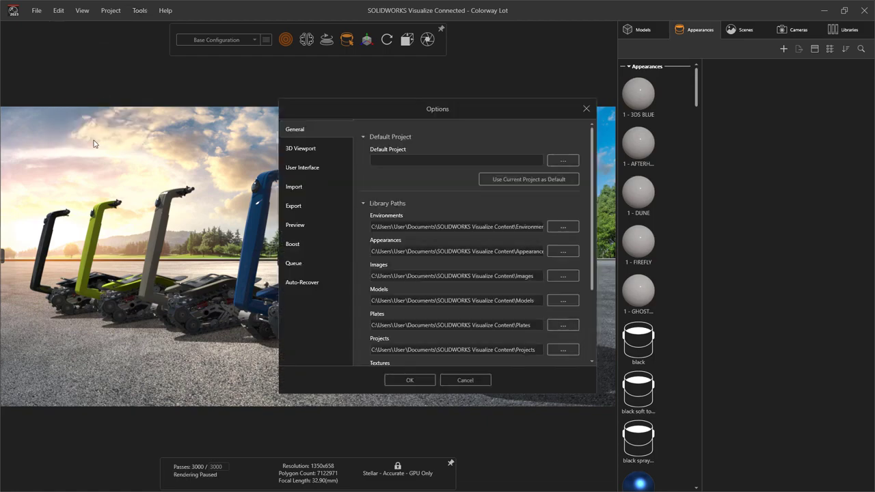
{"action": "left_click", "coordinate": [321, 148]}
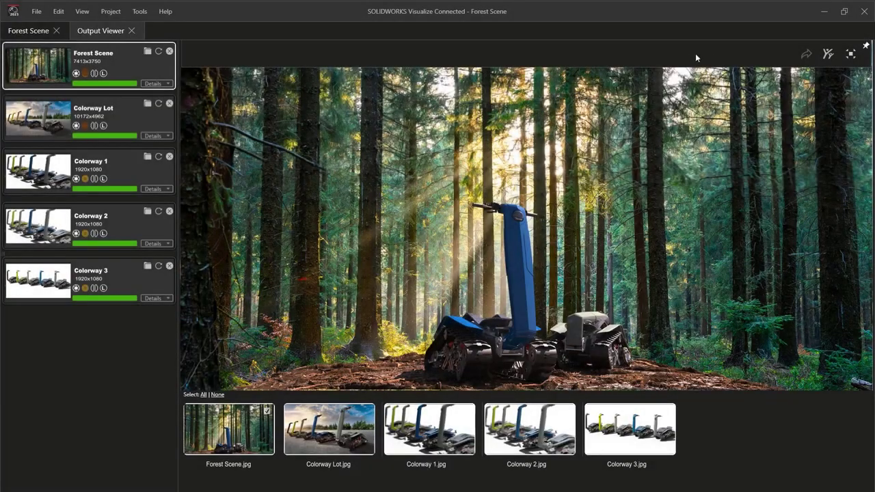
Step: Set up a 3DSwym Post of the Forest Scene render in the Shredder community, titled "New Renderings!"
{"action": "left_click", "coordinate": [806, 54]}
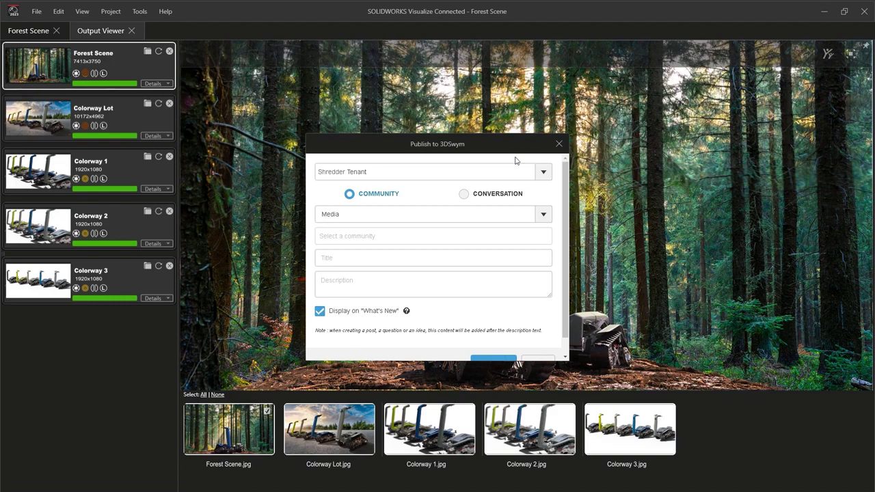
{"action": "left_click", "coordinate": [472, 216]}
{"action": "left_click", "coordinate": [429, 266]}
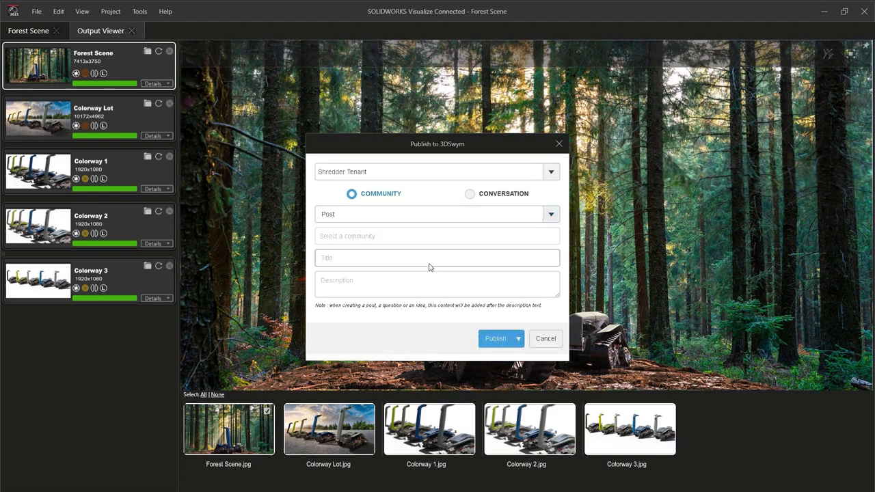
{"action": "left_click", "coordinate": [436, 238]}
{"action": "left_click", "coordinate": [425, 257]}
Step: Enter the description "Hi All! Uploading some new renderings! Check them out and let me know what you think of them." and publish the post
{"action": "left_click", "coordinate": [367, 286]}
{"action": "type", "text": "Hi All! Up"}
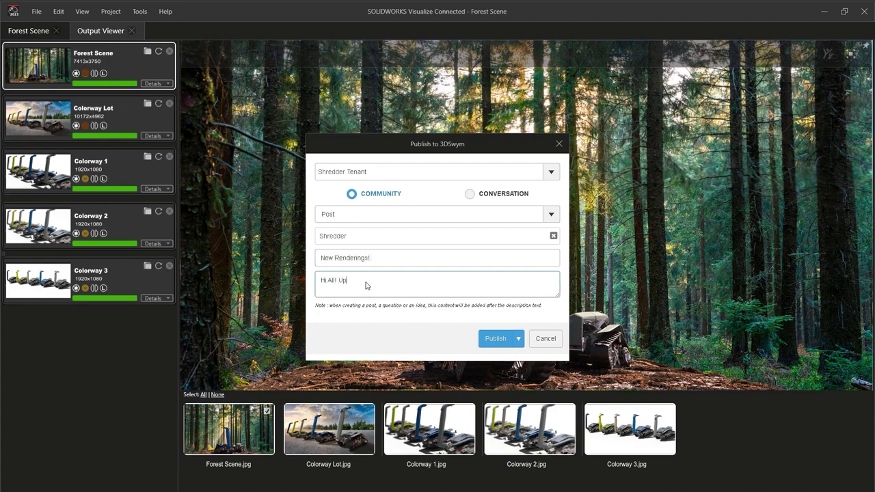
{"action": "type", "text": "loading some new renderings! Check them out and let me know what you think of the"}
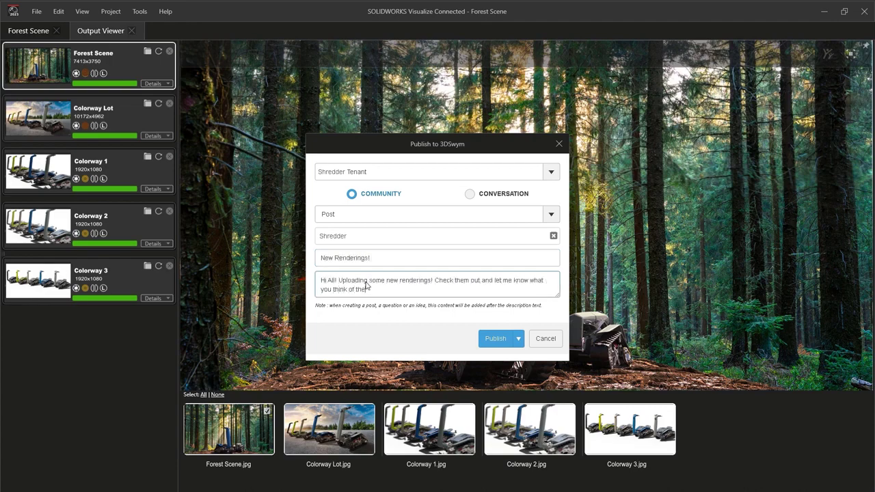
{"action": "type", "text": "m."}
{"action": "left_click", "coordinate": [495, 338]}
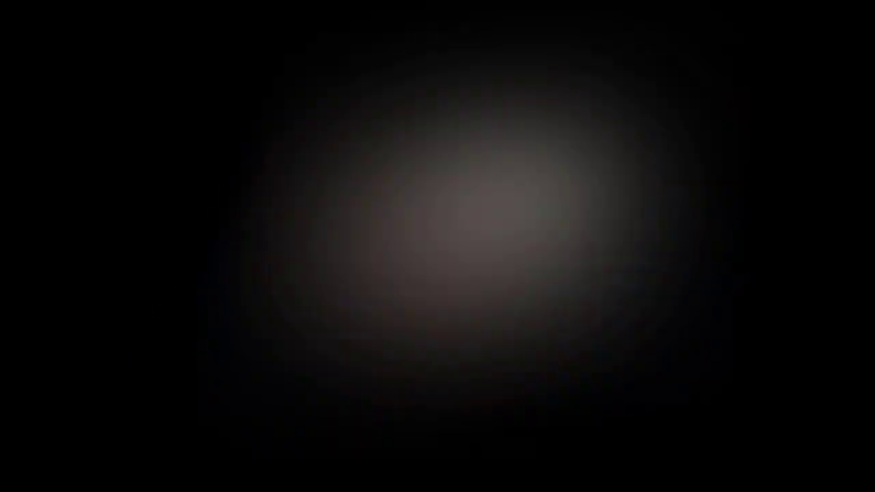